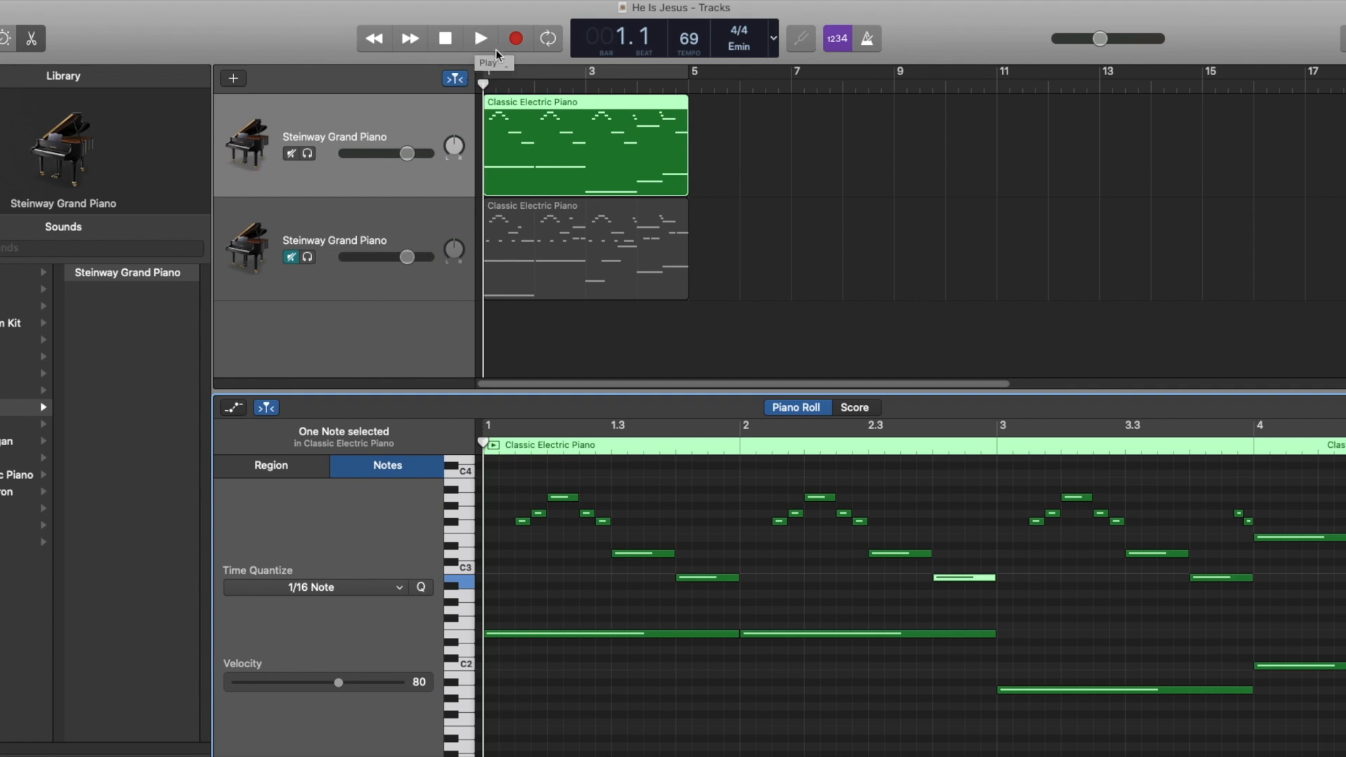
Play the first piano track's region from bar 1 and raise the master volume
{"action": "left_click", "coordinate": [481, 39]}
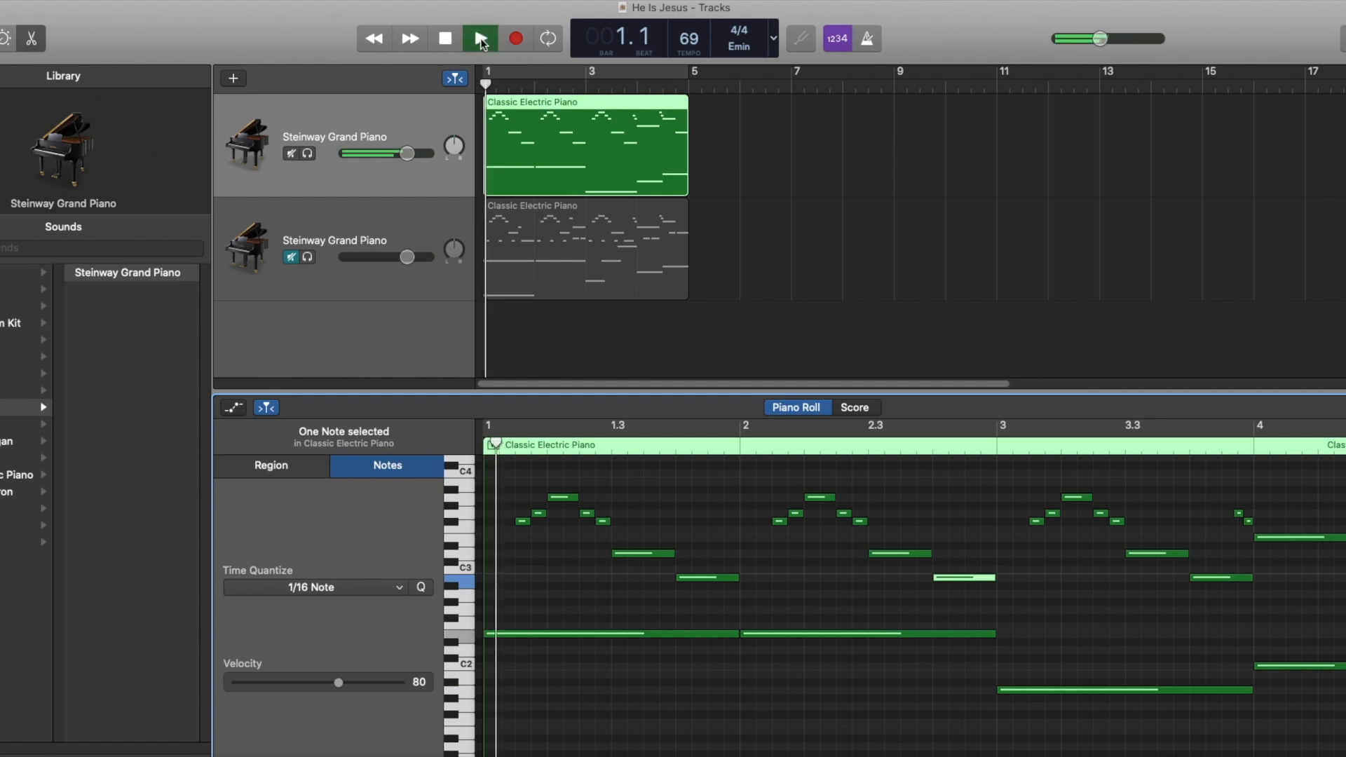
{"action": "left_click_drag", "start_coordinate": [1103, 40], "coordinate": [1154, 49]}
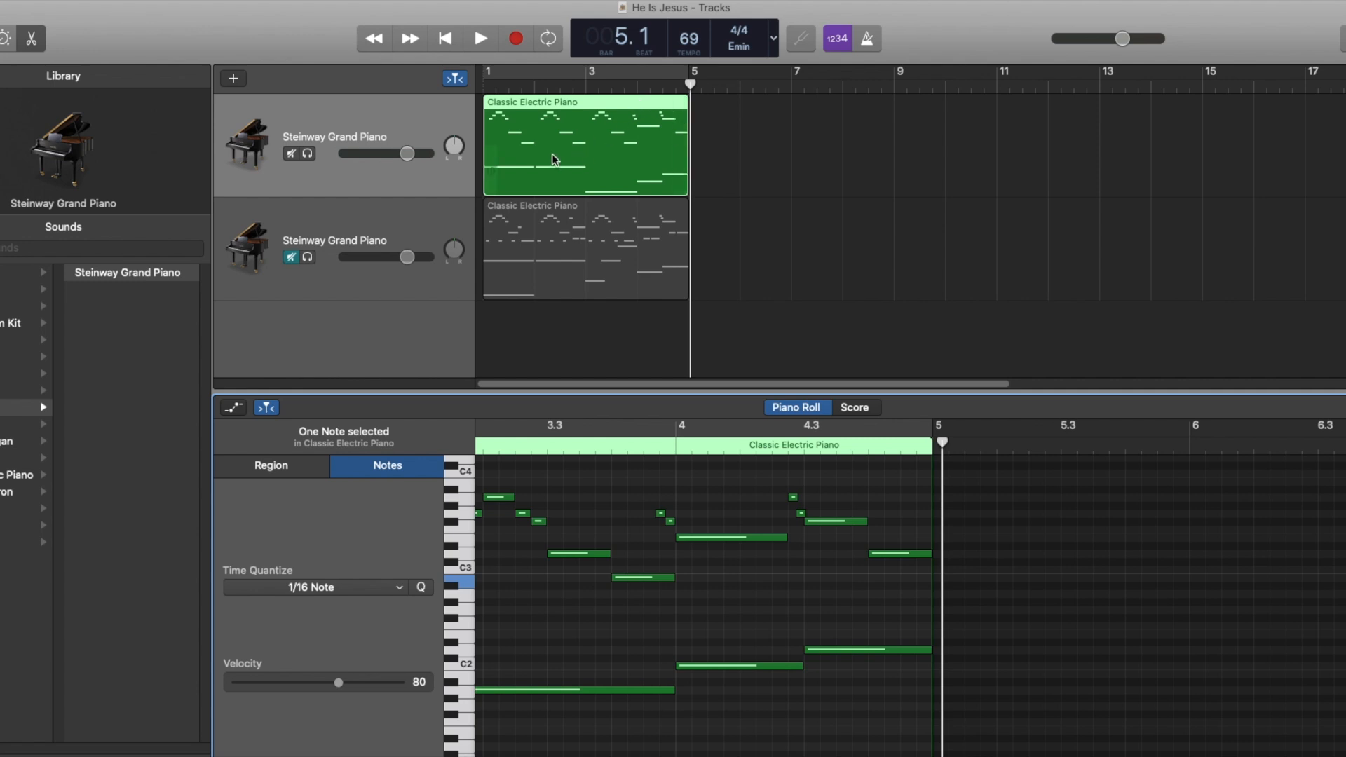
Turn on cycle mode over bars 1 to 5, play the first piano track in the loop and stop playback
{"action": "left_click", "coordinate": [554, 40]}
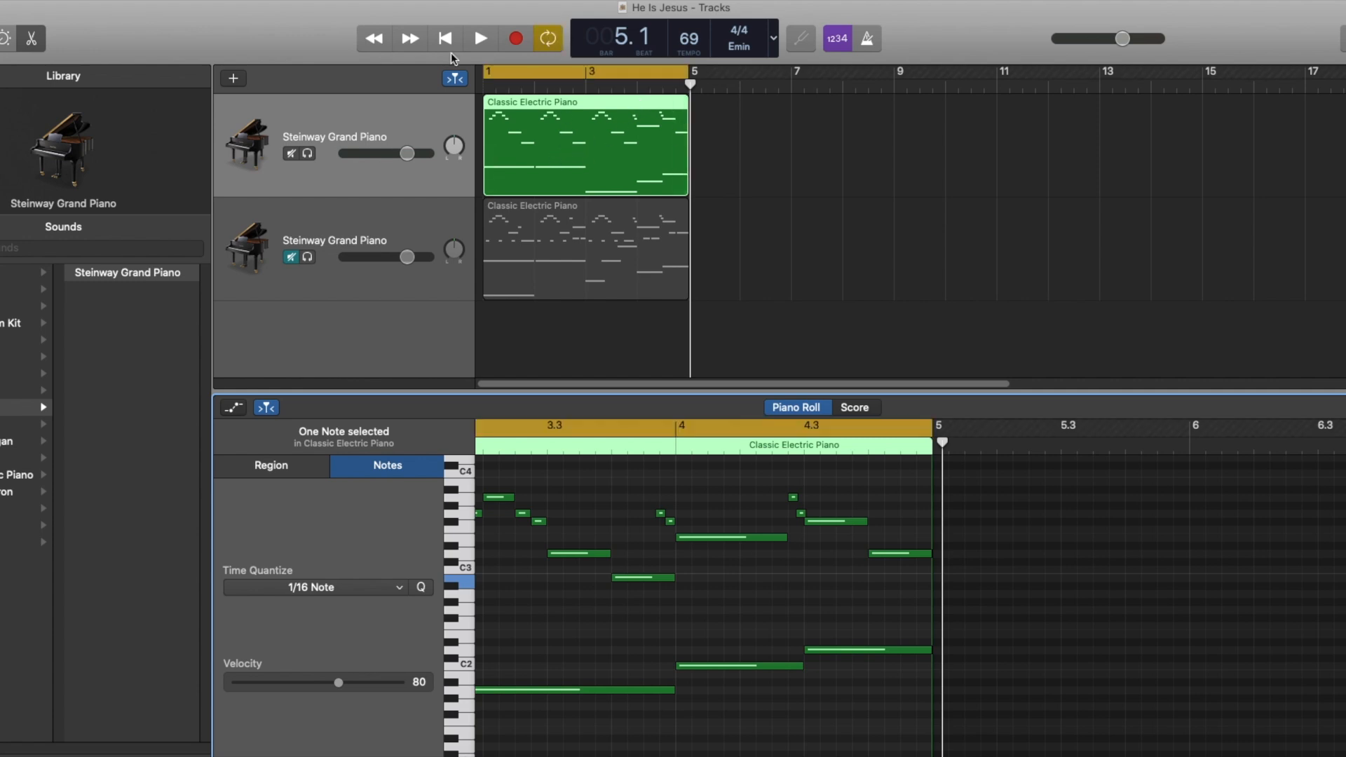
{"action": "left_click", "coordinate": [479, 37]}
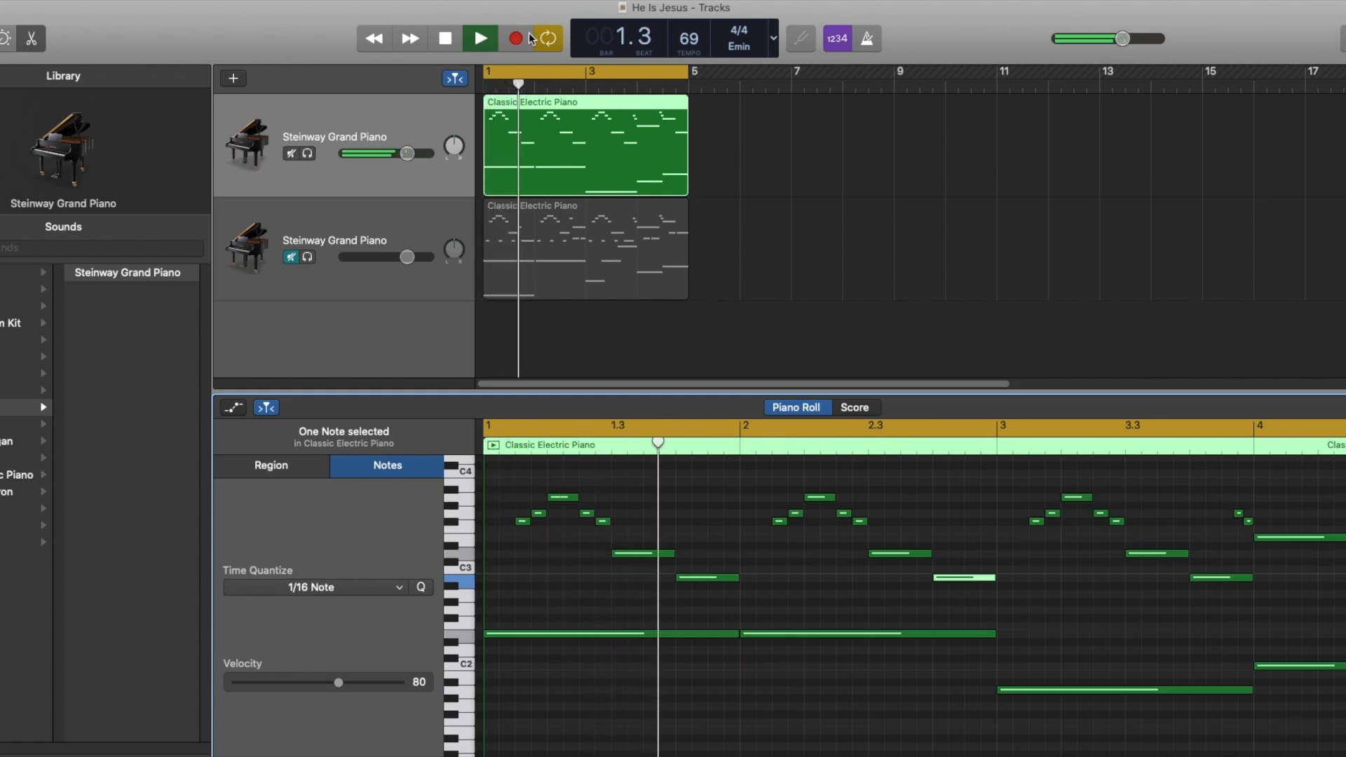
{"action": "left_click", "coordinate": [446, 38]}
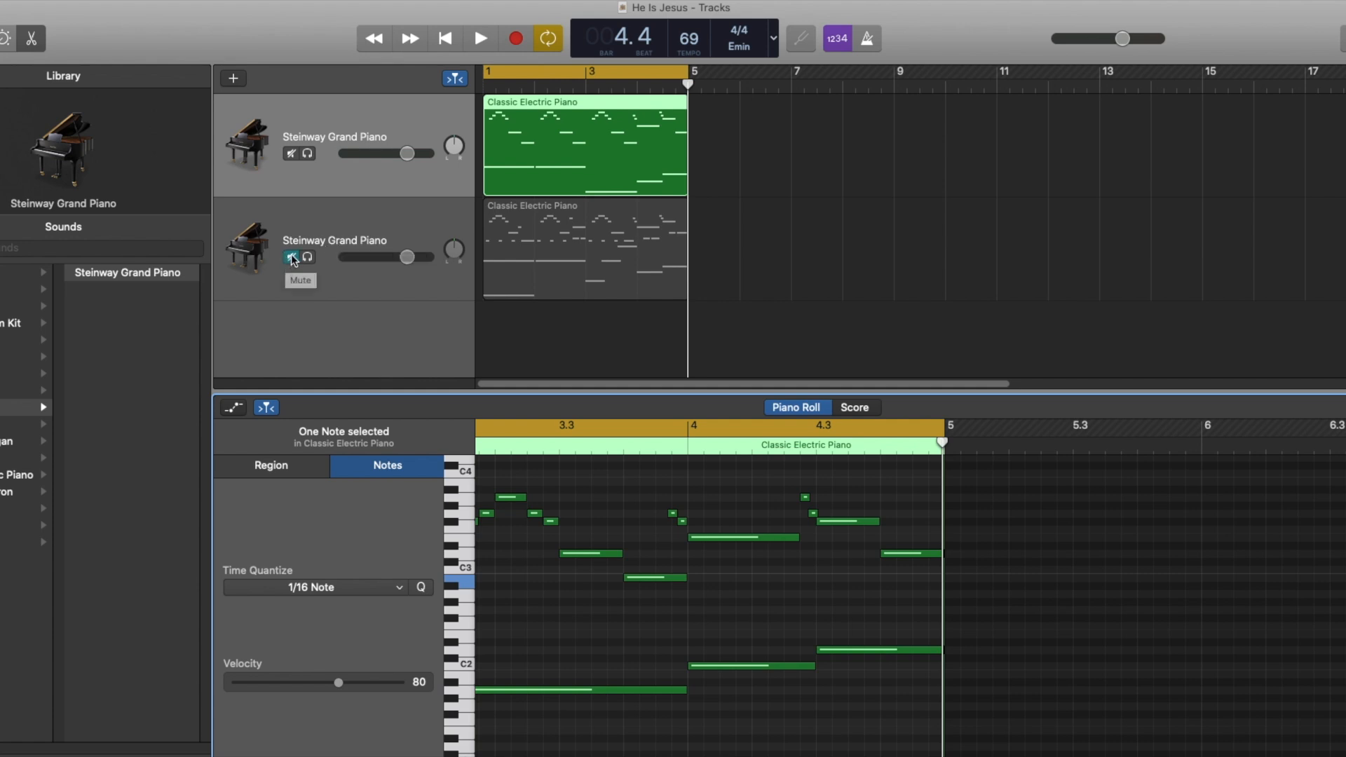
Mute the first piano track and unmute the second one for playback
{"action": "left_click", "coordinate": [291, 154]}
{"action": "left_click", "coordinate": [291, 257]}
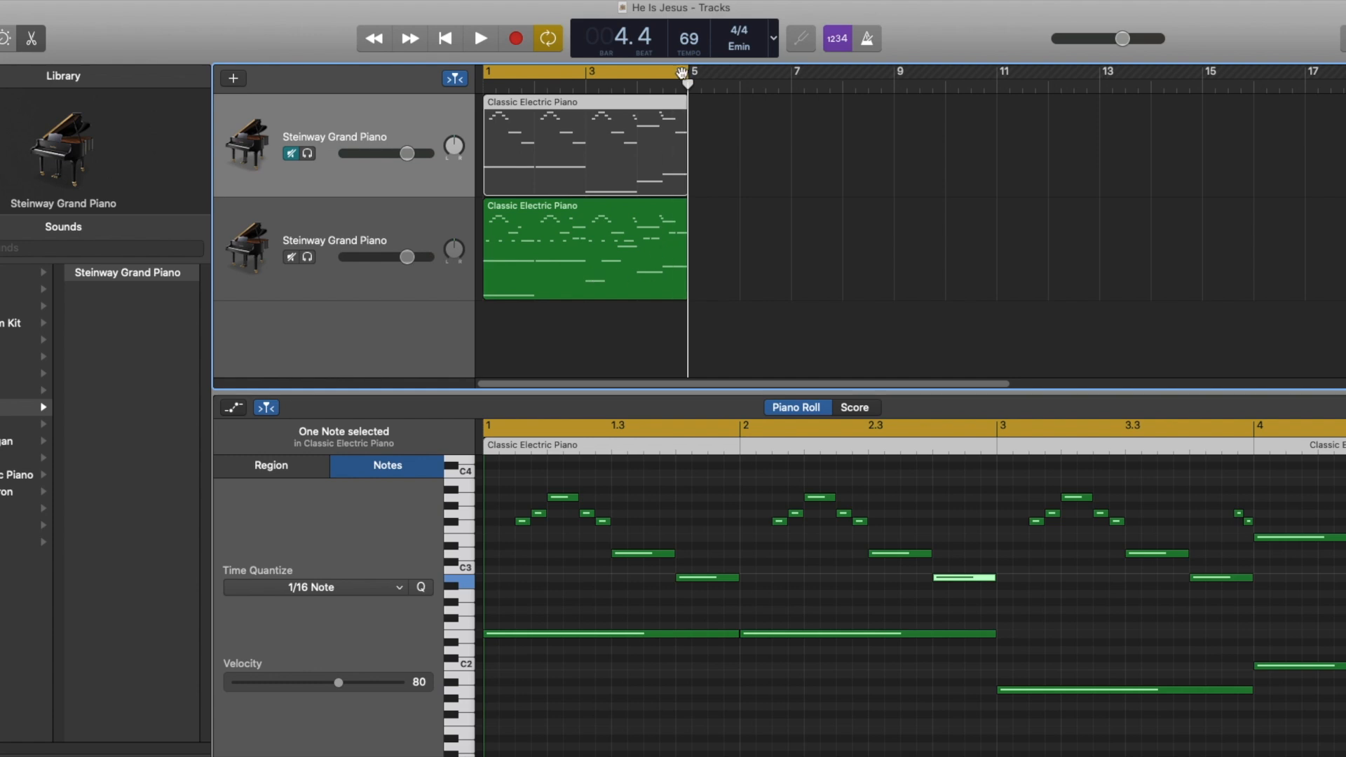
{"action": "key", "text": "space"}
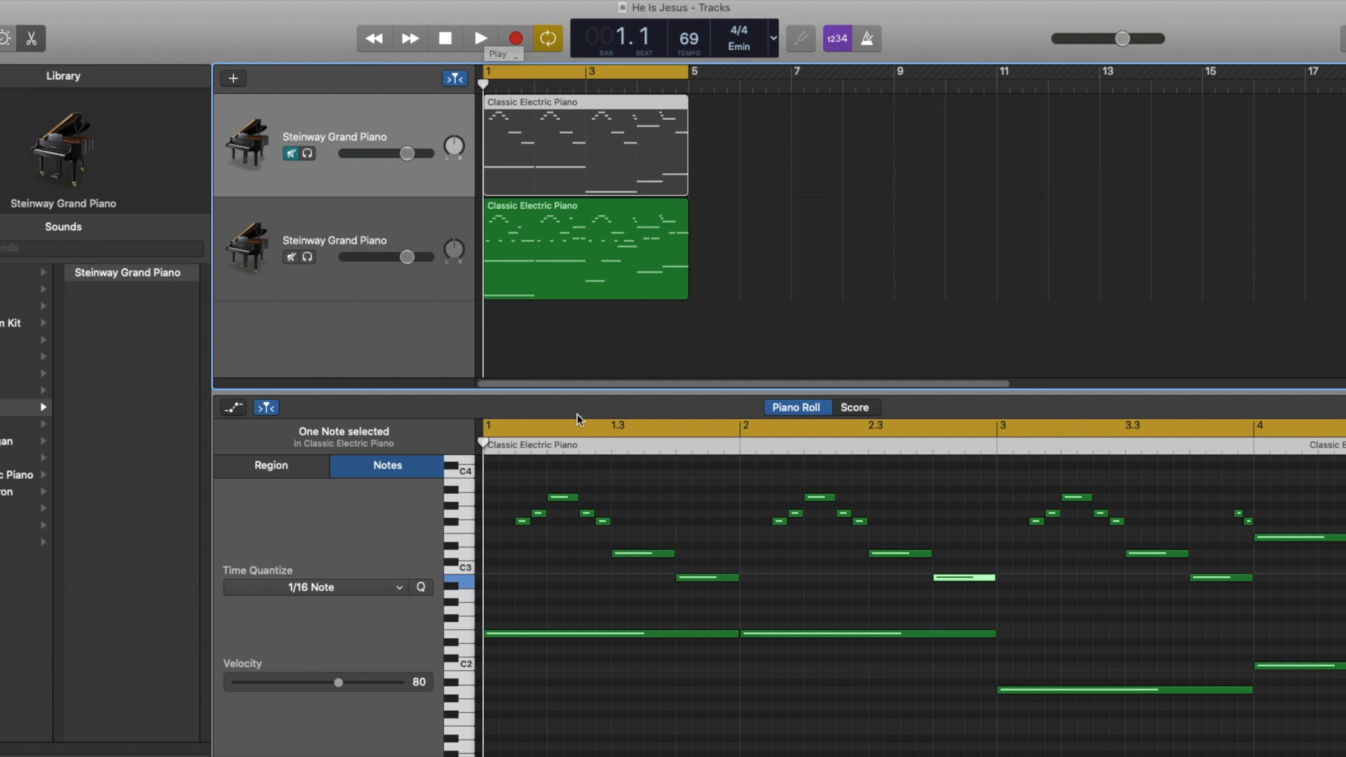
Compare the notes of the first and second piano tracks' regions in the piano roll, from the melody down to the bass
{"action": "scroll", "coordinate": [694, 545], "scroll_direction": "down", "scroll_amount": 3}
{"action": "scroll", "coordinate": [694, 546], "scroll_direction": "up", "scroll_amount": 4}
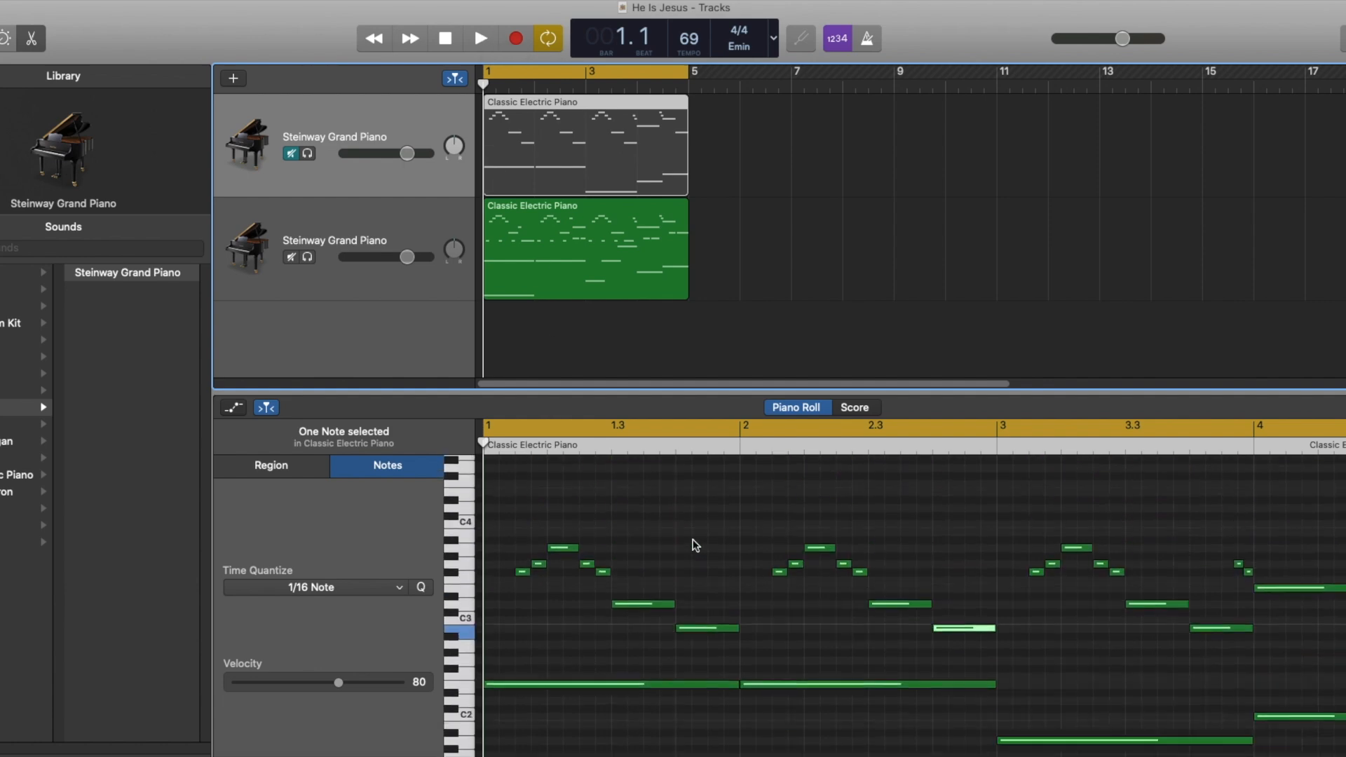
{"action": "scroll", "coordinate": [697, 520], "scroll_direction": "down", "scroll_amount": 8}
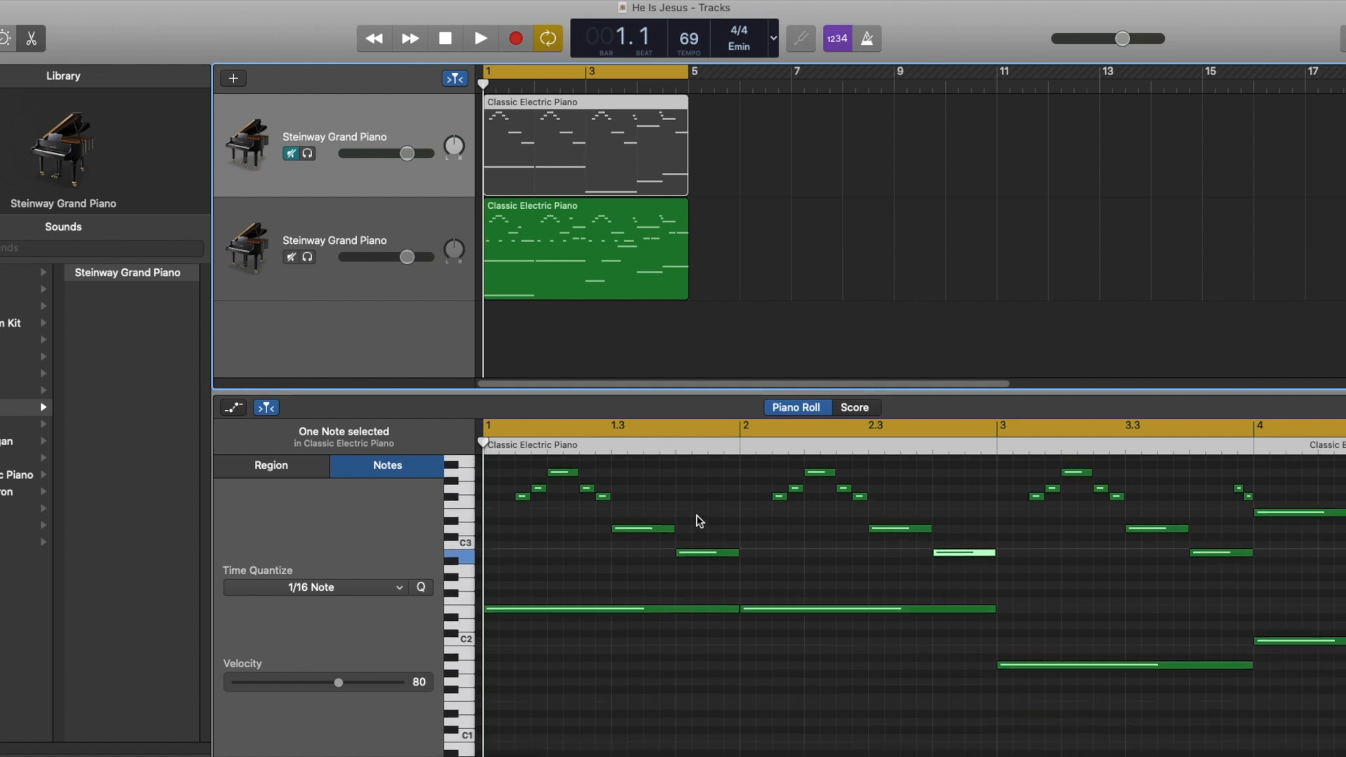
{"action": "scroll", "coordinate": [699, 520], "scroll_direction": "up", "scroll_amount": 4}
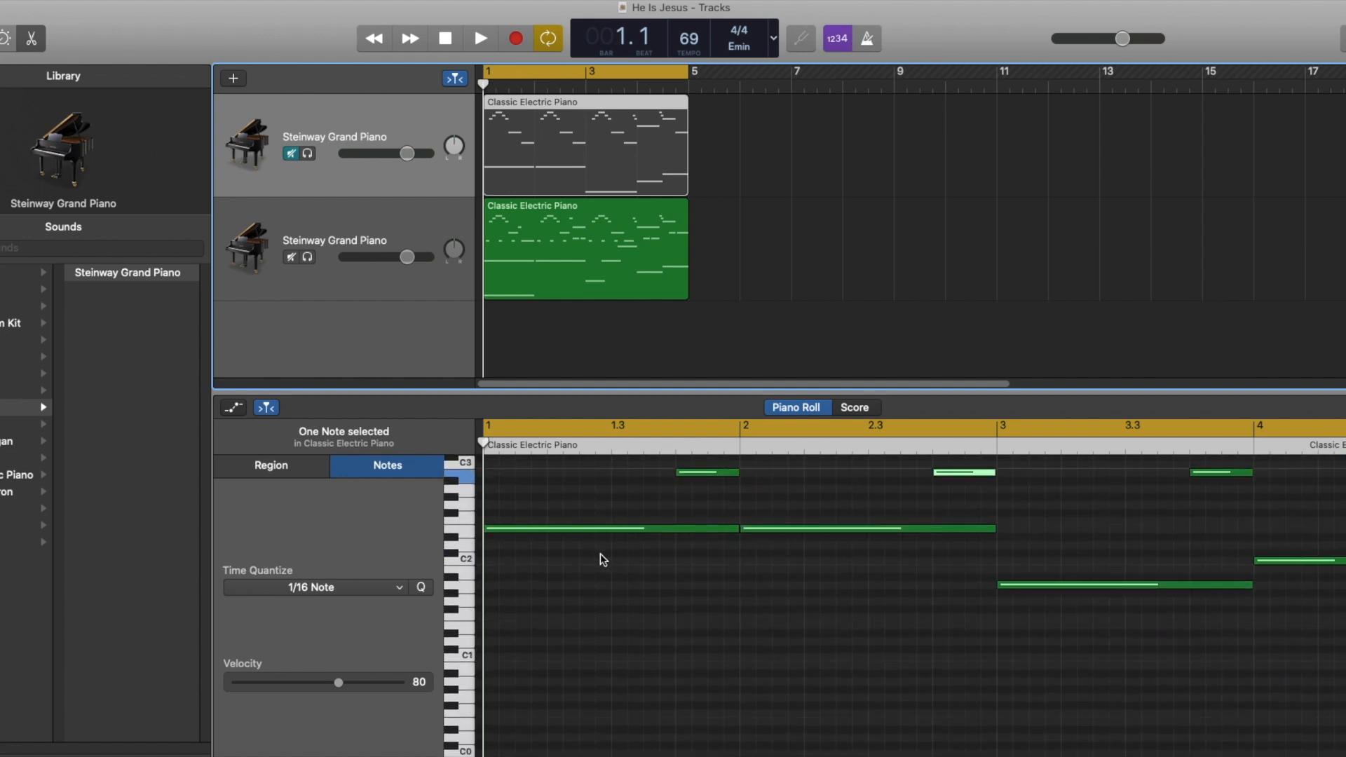
{"action": "scroll", "coordinate": [737, 491], "scroll_direction": "down", "scroll_amount": 4}
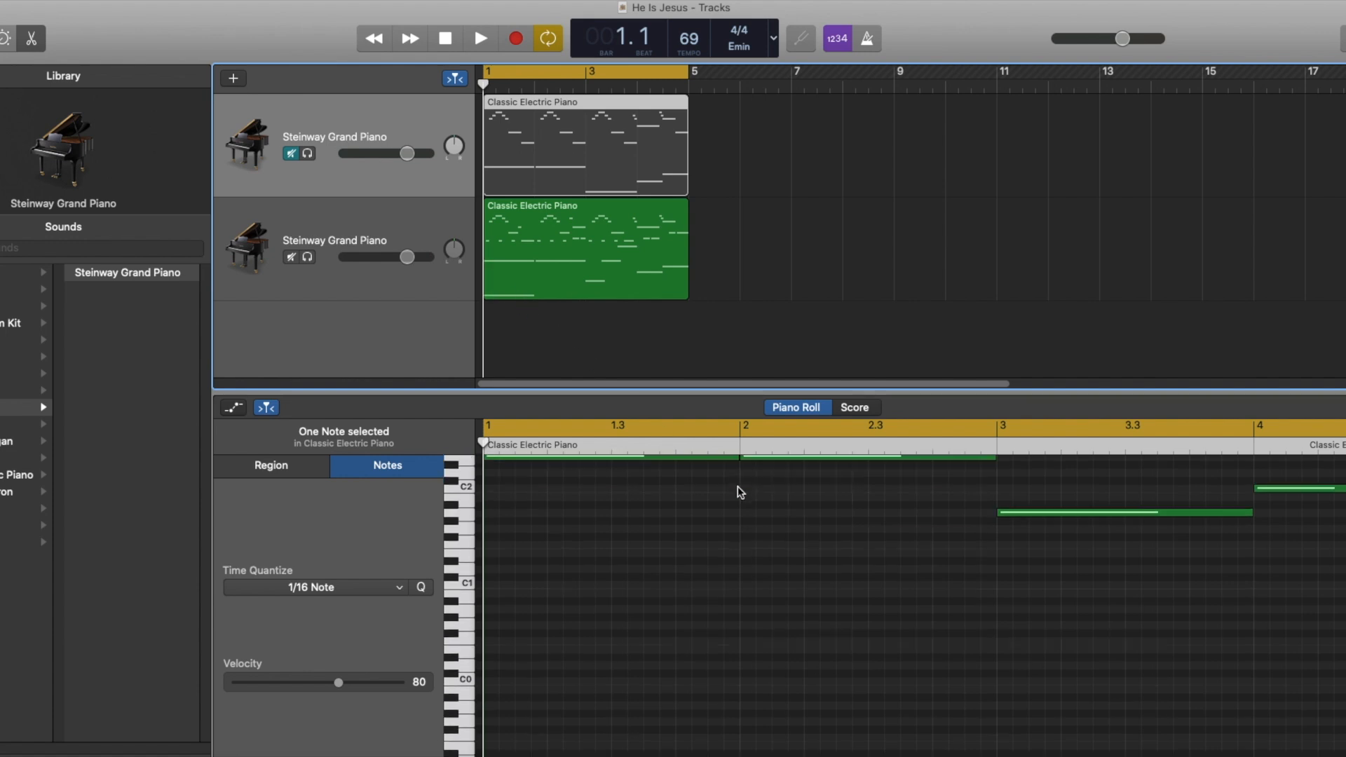
{"action": "scroll", "coordinate": [740, 492], "scroll_direction": "up", "scroll_amount": 5}
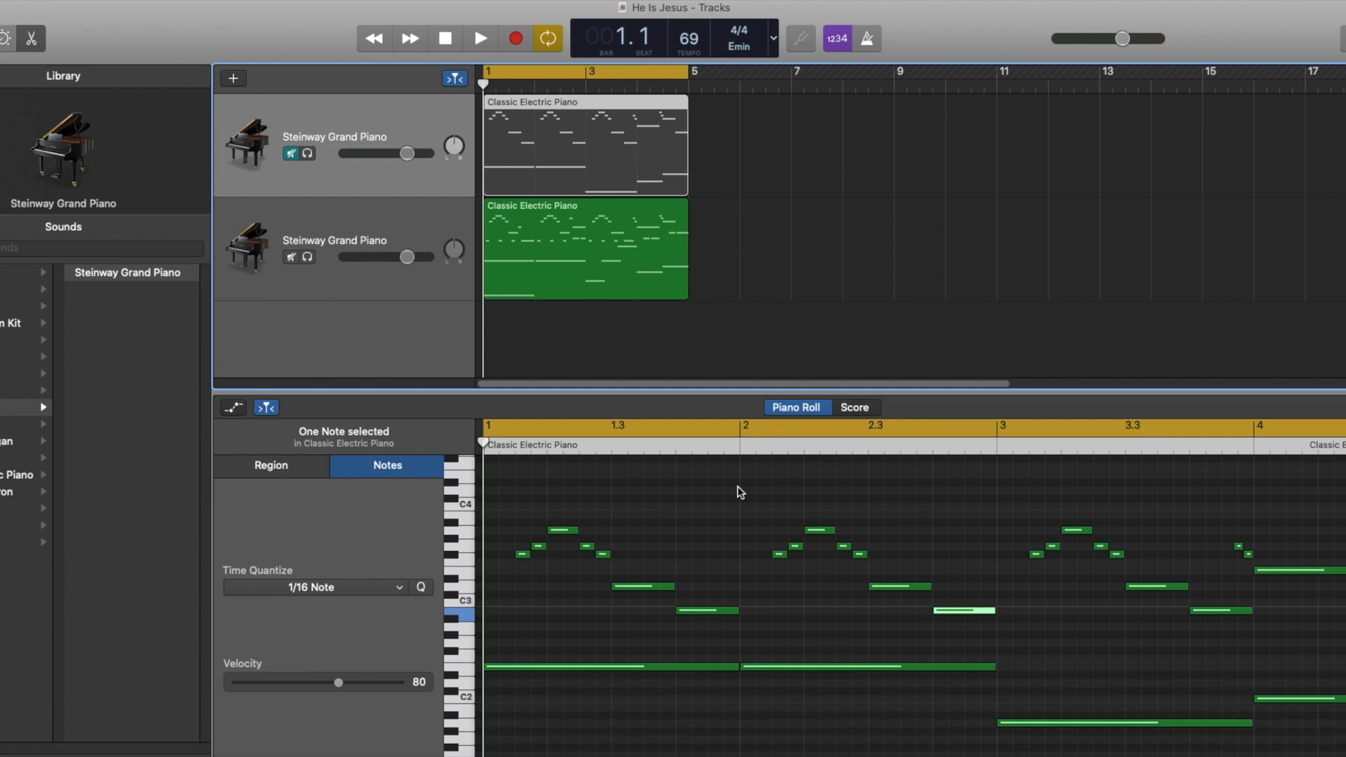
{"action": "left_click", "coordinate": [580, 214]}
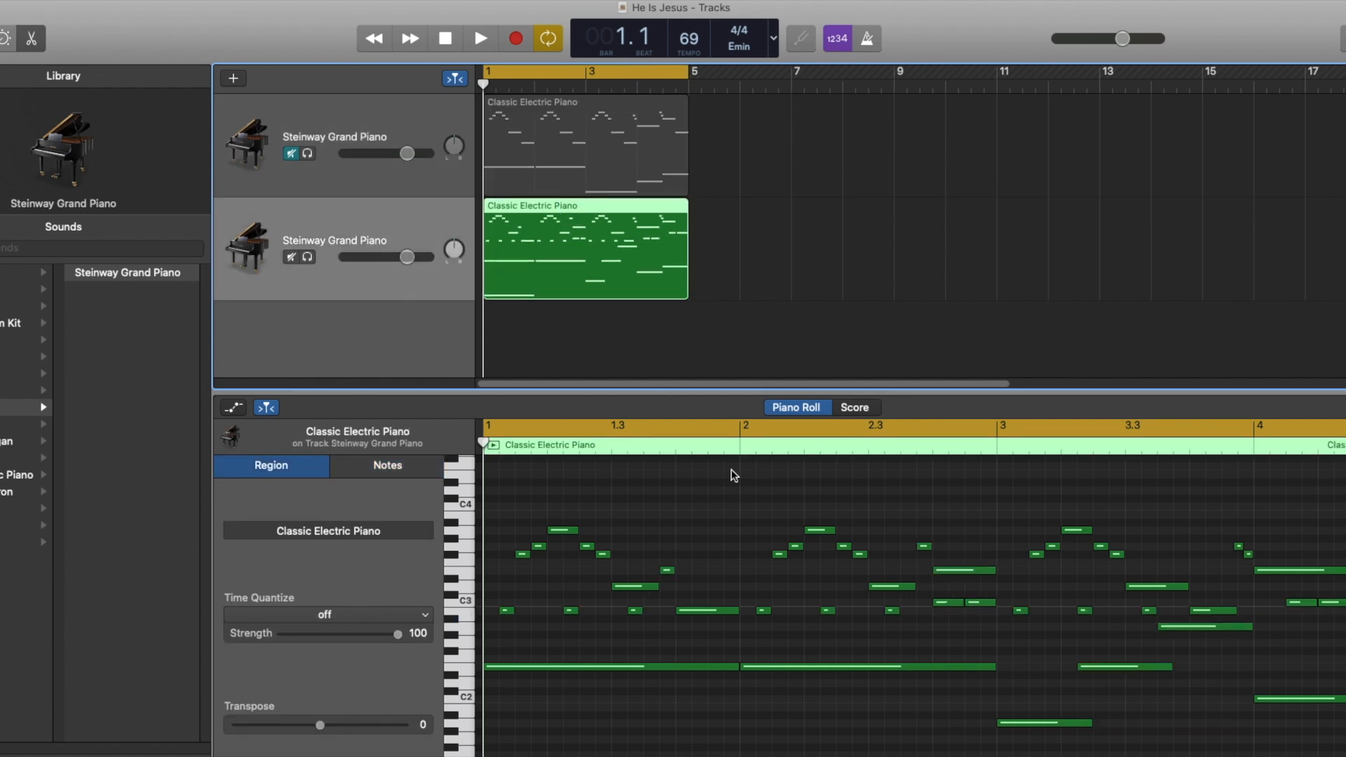
{"action": "scroll", "coordinate": [762, 519], "scroll_direction": "down", "scroll_amount": 2}
{"action": "scroll", "coordinate": [764, 523], "scroll_direction": "up", "scroll_amount": 1}
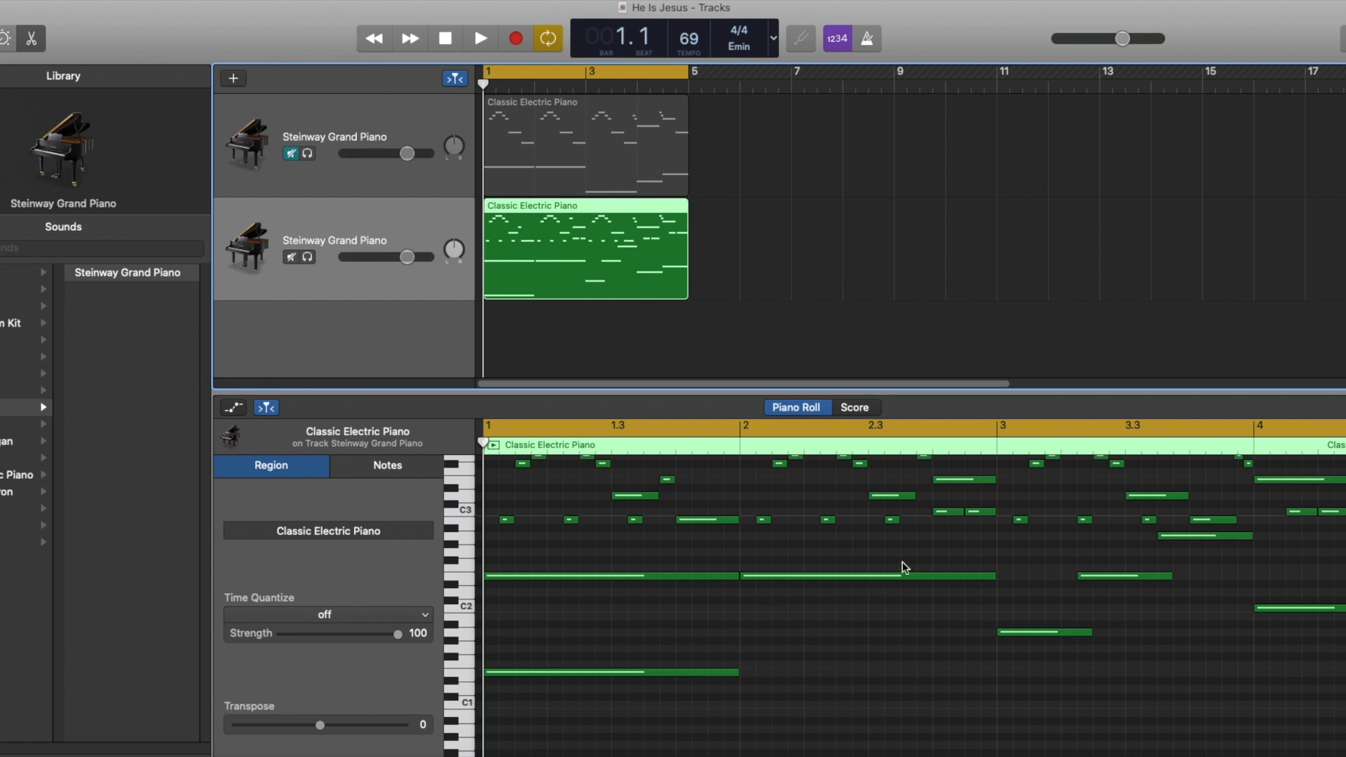
{"action": "scroll", "coordinate": [838, 543], "scroll_direction": "up", "scroll_amount": 3}
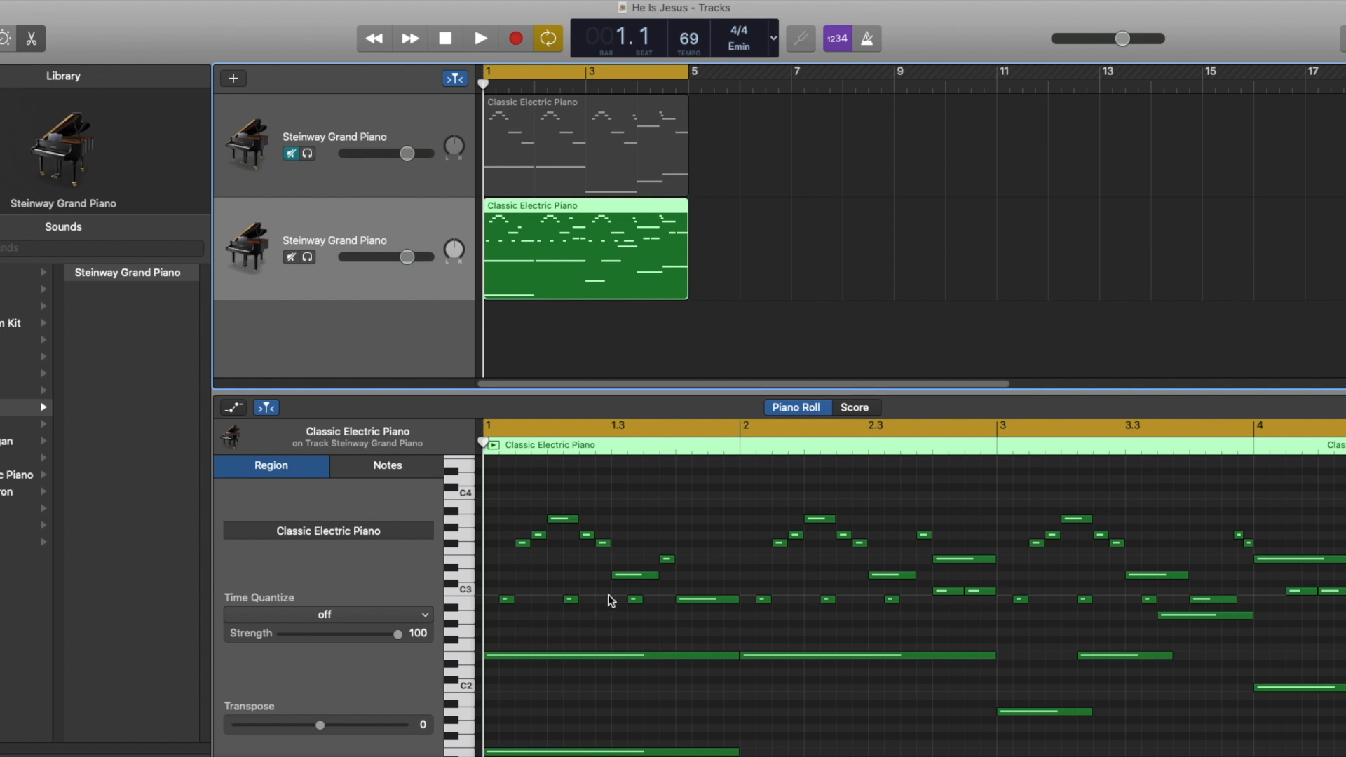
Play the second piano track's region through the four-bar loop and stop playback
{"action": "mouse_move", "coordinate": [657, 571]}
{"action": "left_click", "coordinate": [480, 36]}
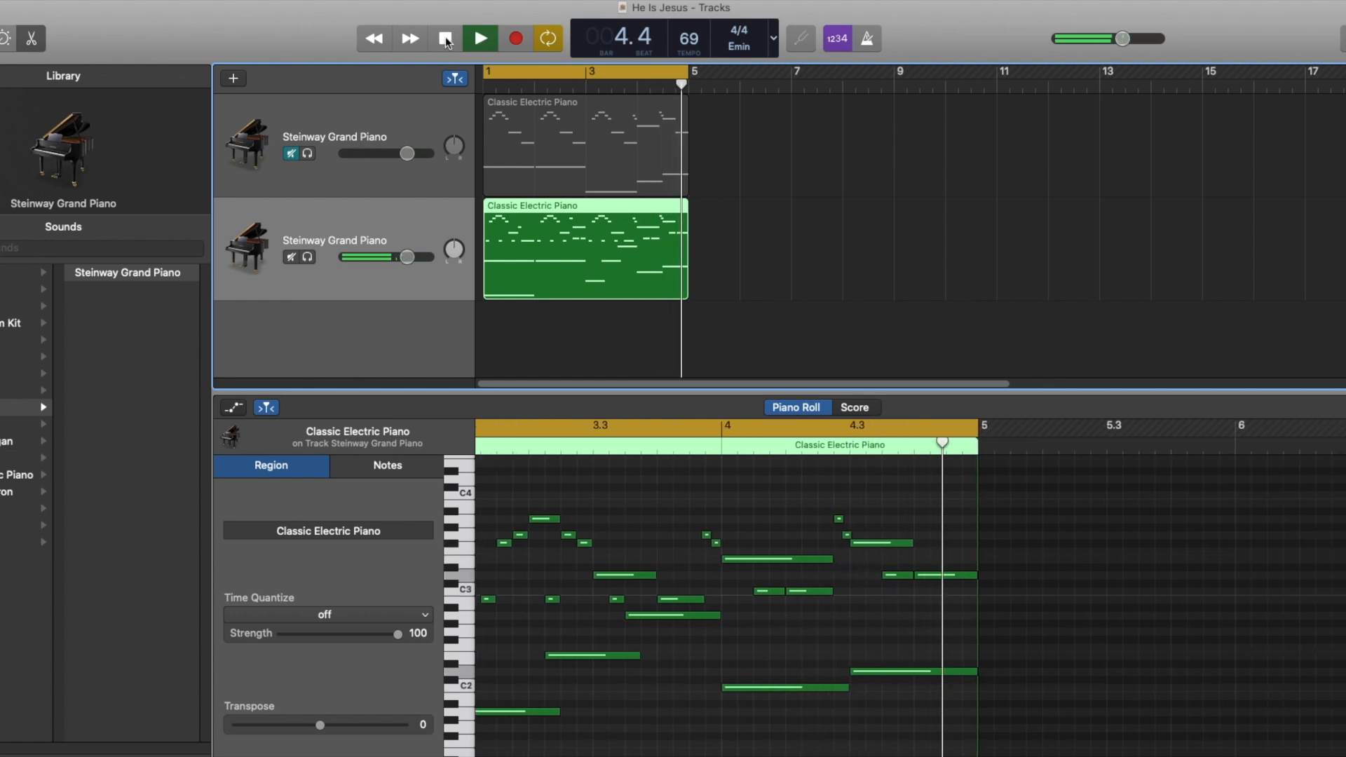
{"action": "left_click", "coordinate": [444, 37]}
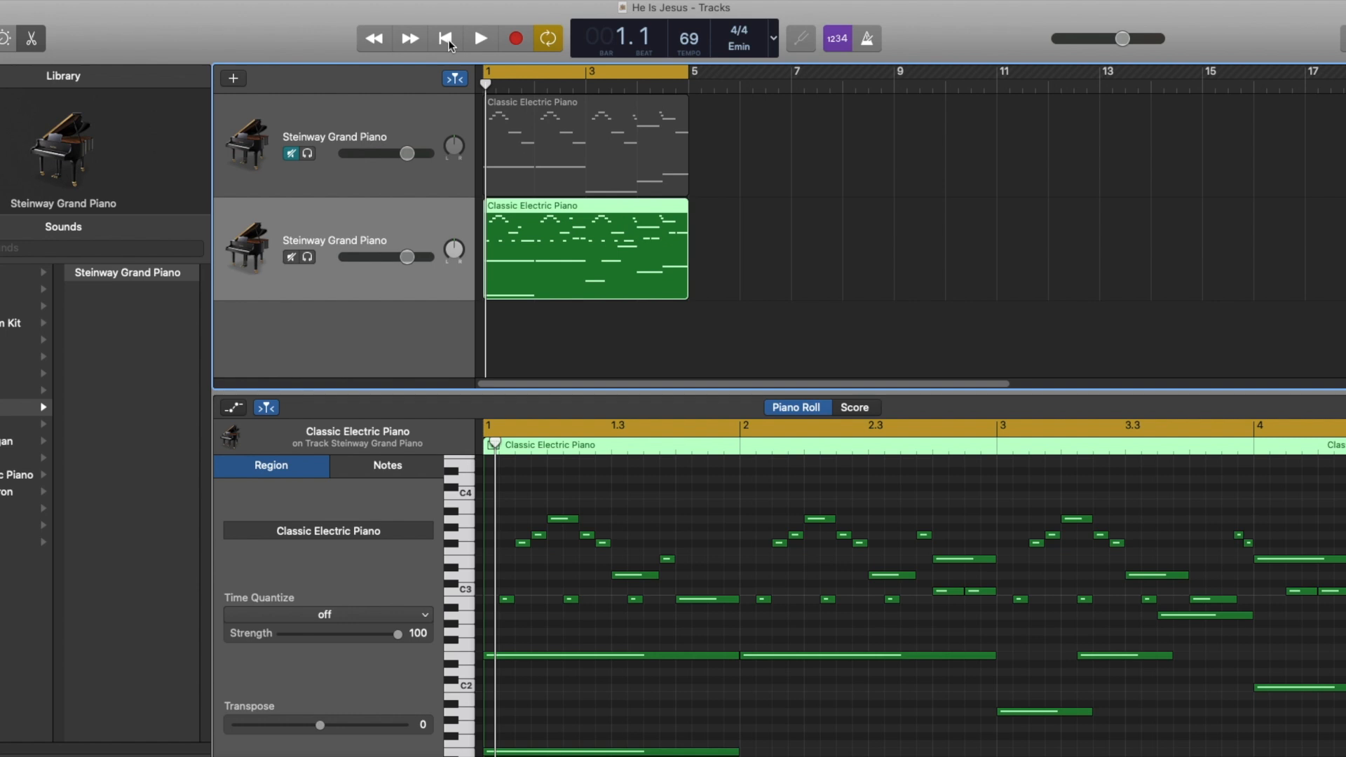
Audition the second track's region on its own from its start, then replay the loop normally and stop
{"action": "left_click", "coordinate": [493, 447]}
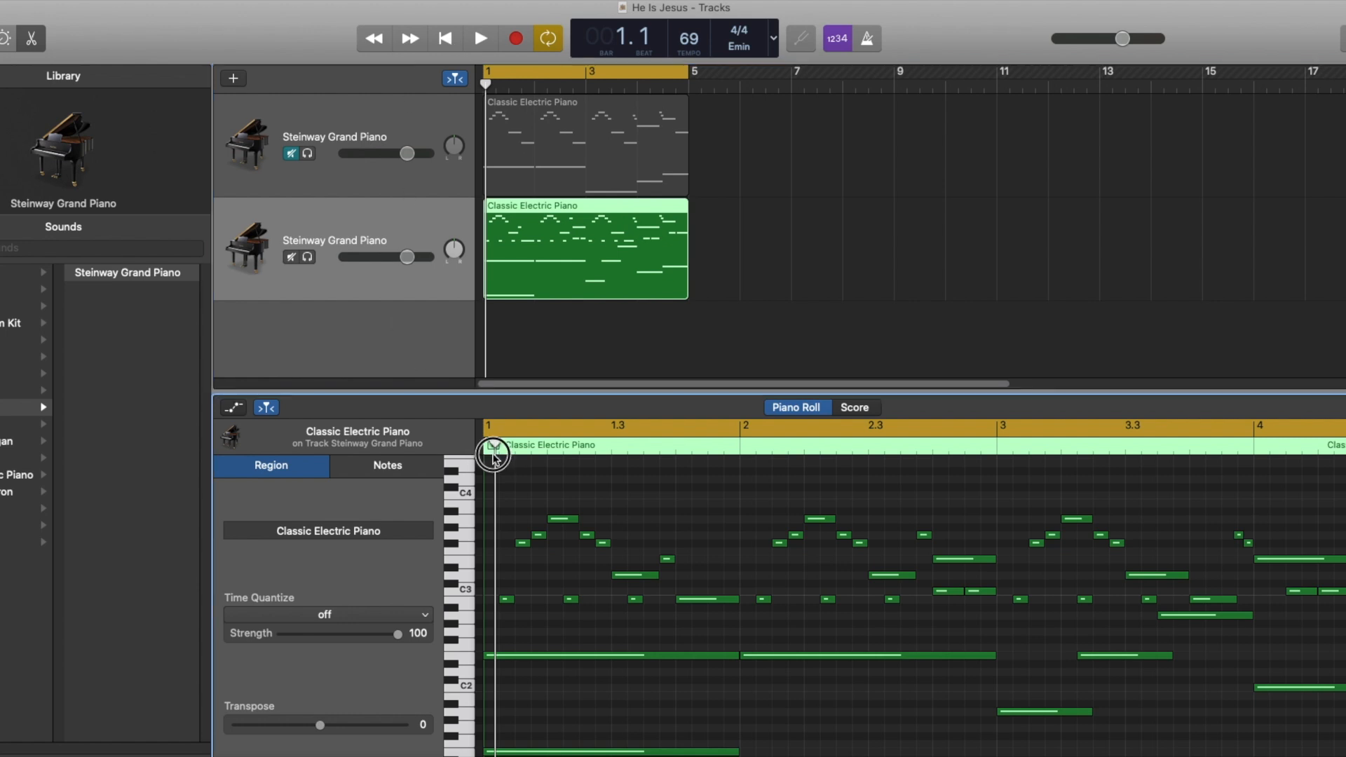
{"action": "left_click", "coordinate": [493, 444]}
{"action": "key", "text": "space"}
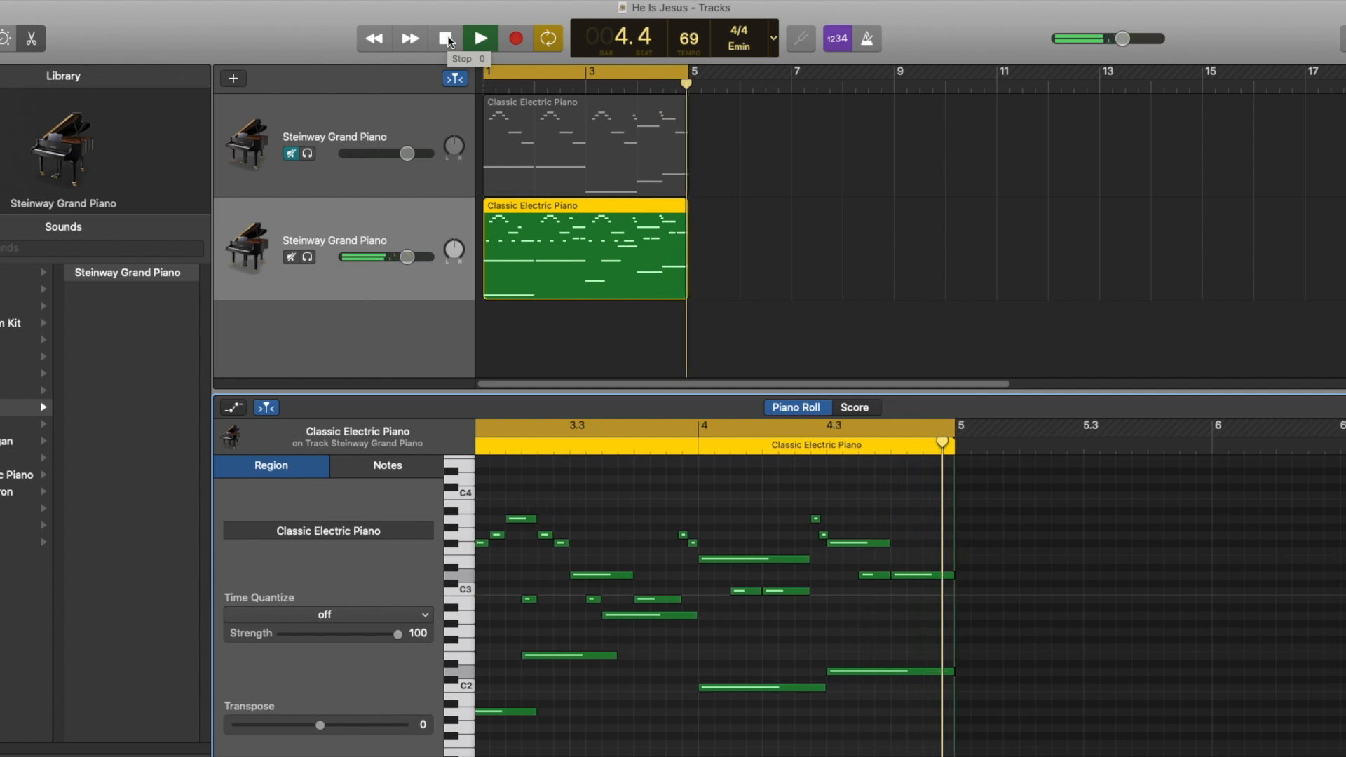
{"action": "left_click", "coordinate": [446, 40]}
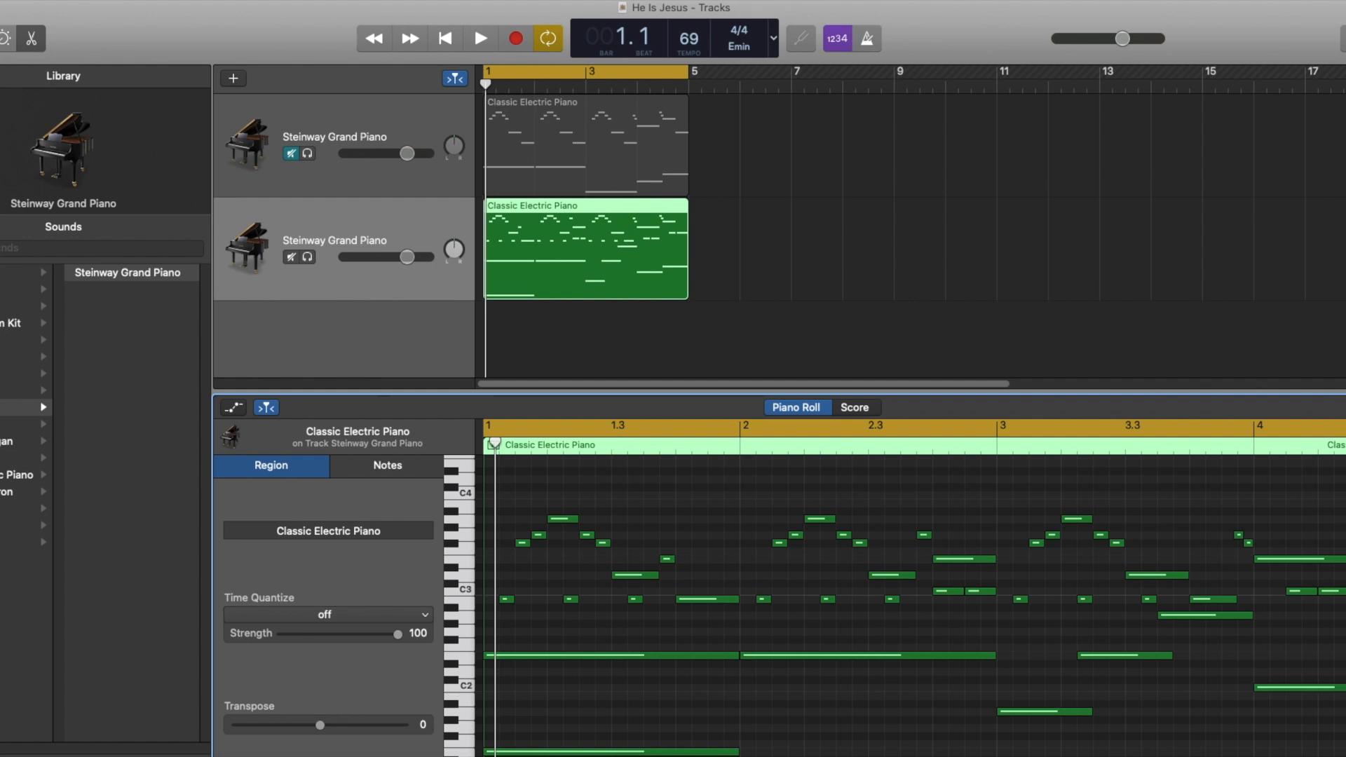
{"action": "left_click", "coordinate": [477, 36]}
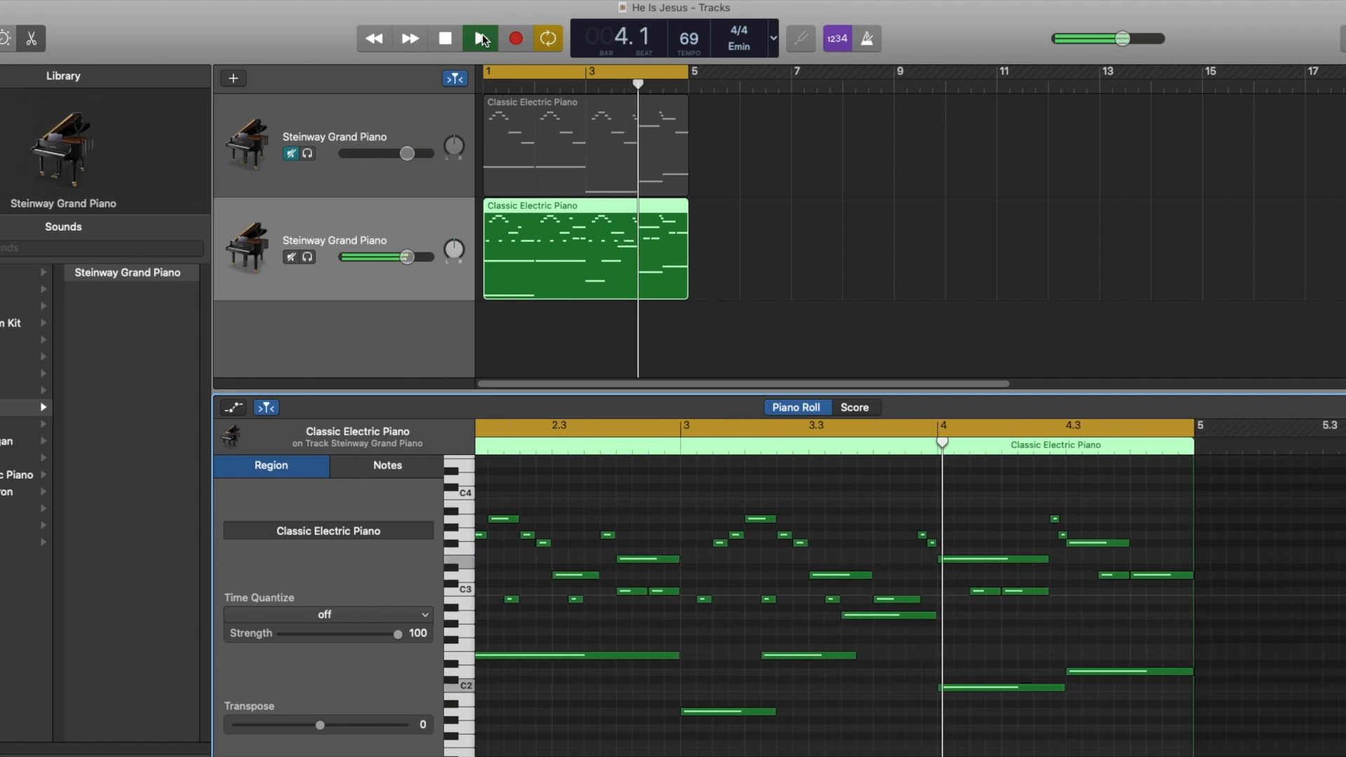
{"action": "left_click", "coordinate": [446, 40]}
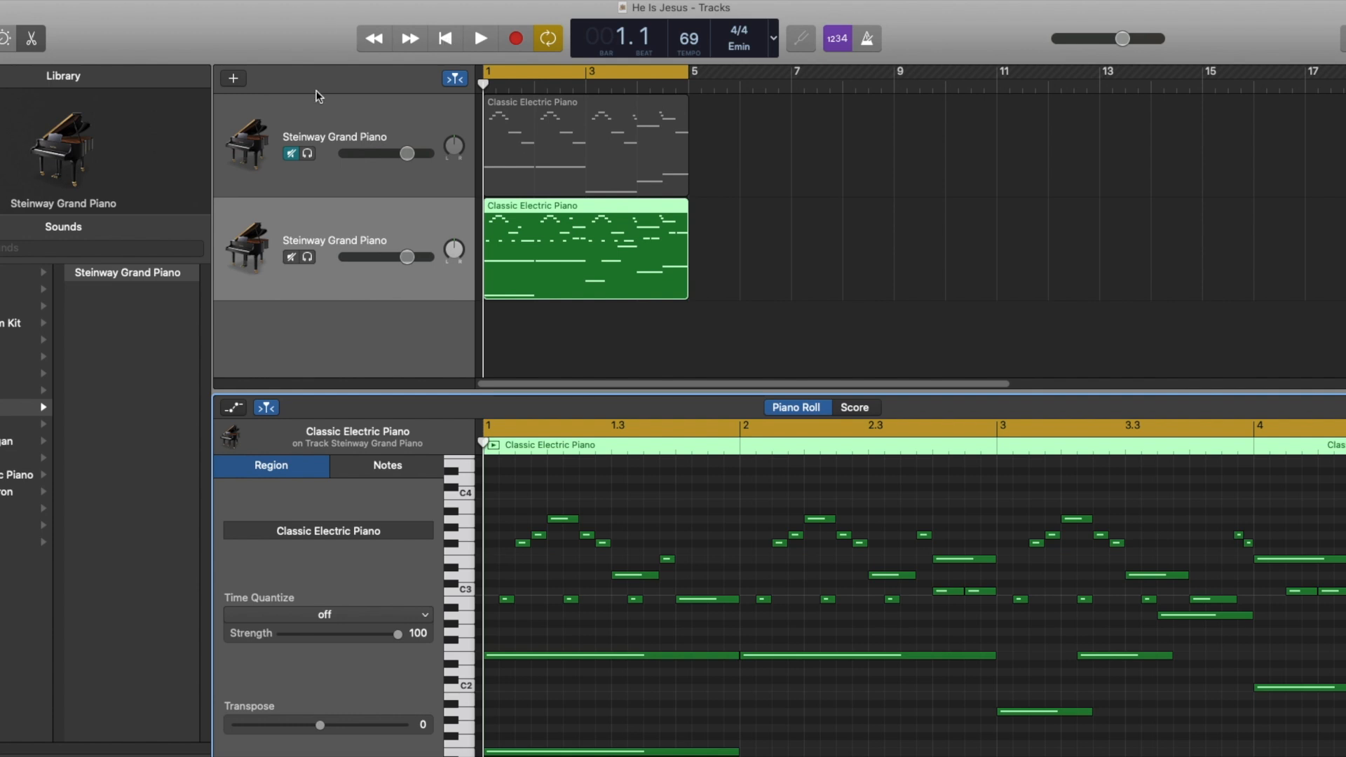
Mute the second piano track, unmute the first and start looped playback to hear the simpler part
{"action": "left_click", "coordinate": [292, 258]}
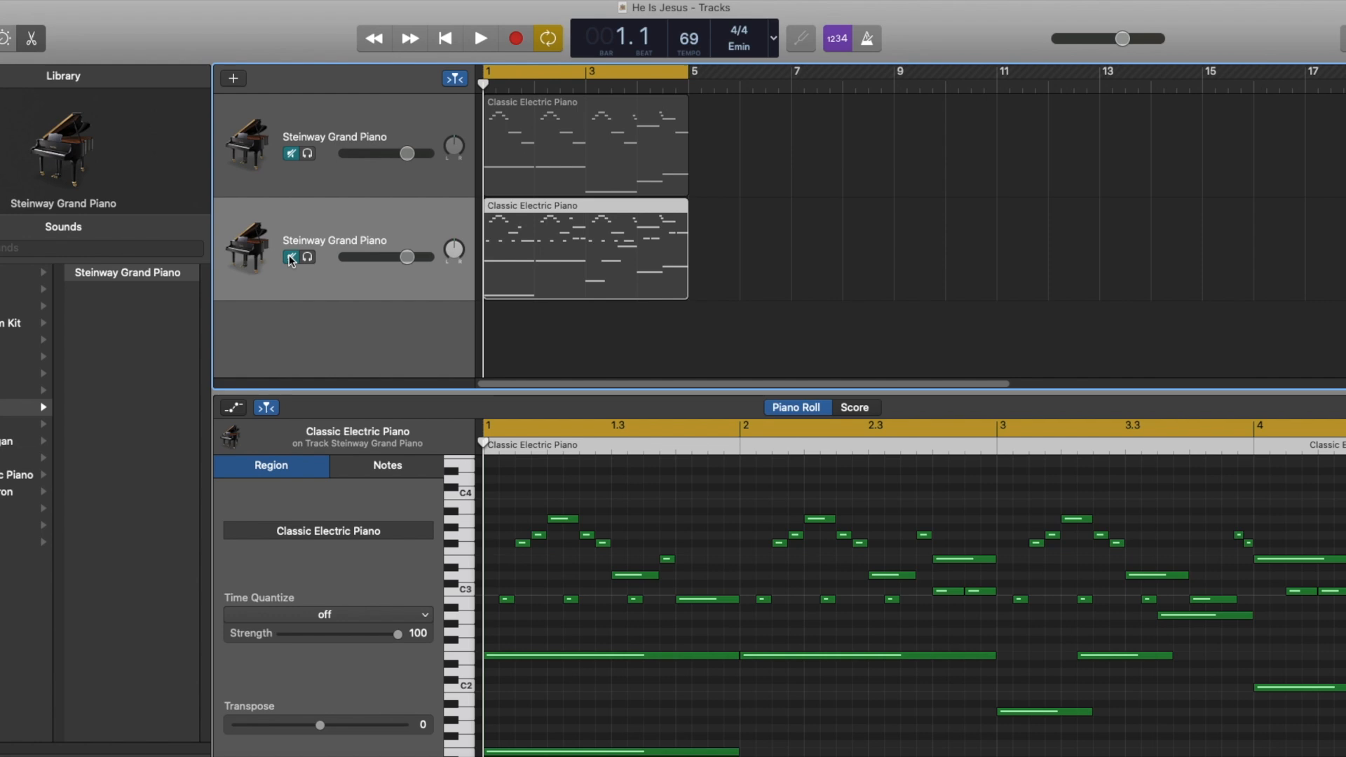
{"action": "left_click", "coordinate": [293, 154]}
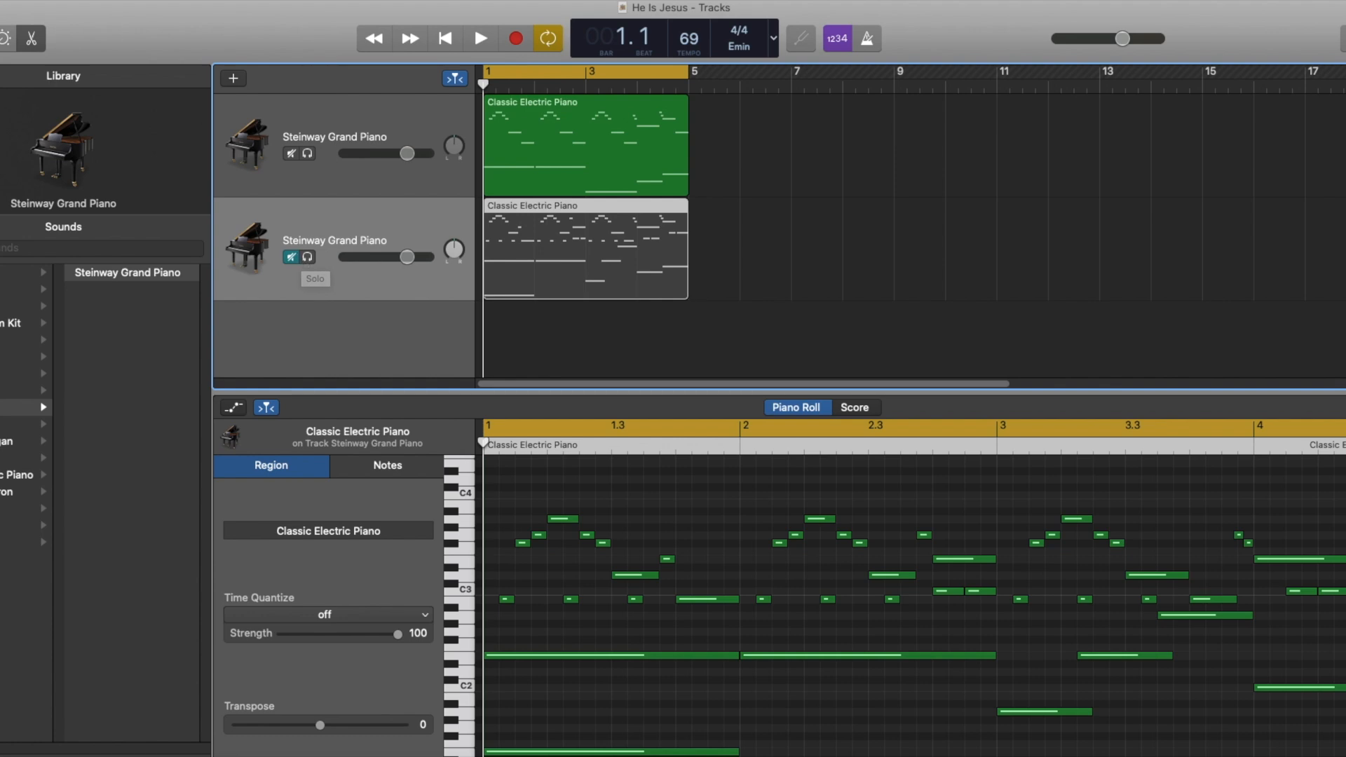
{"action": "left_click", "coordinate": [485, 39]}
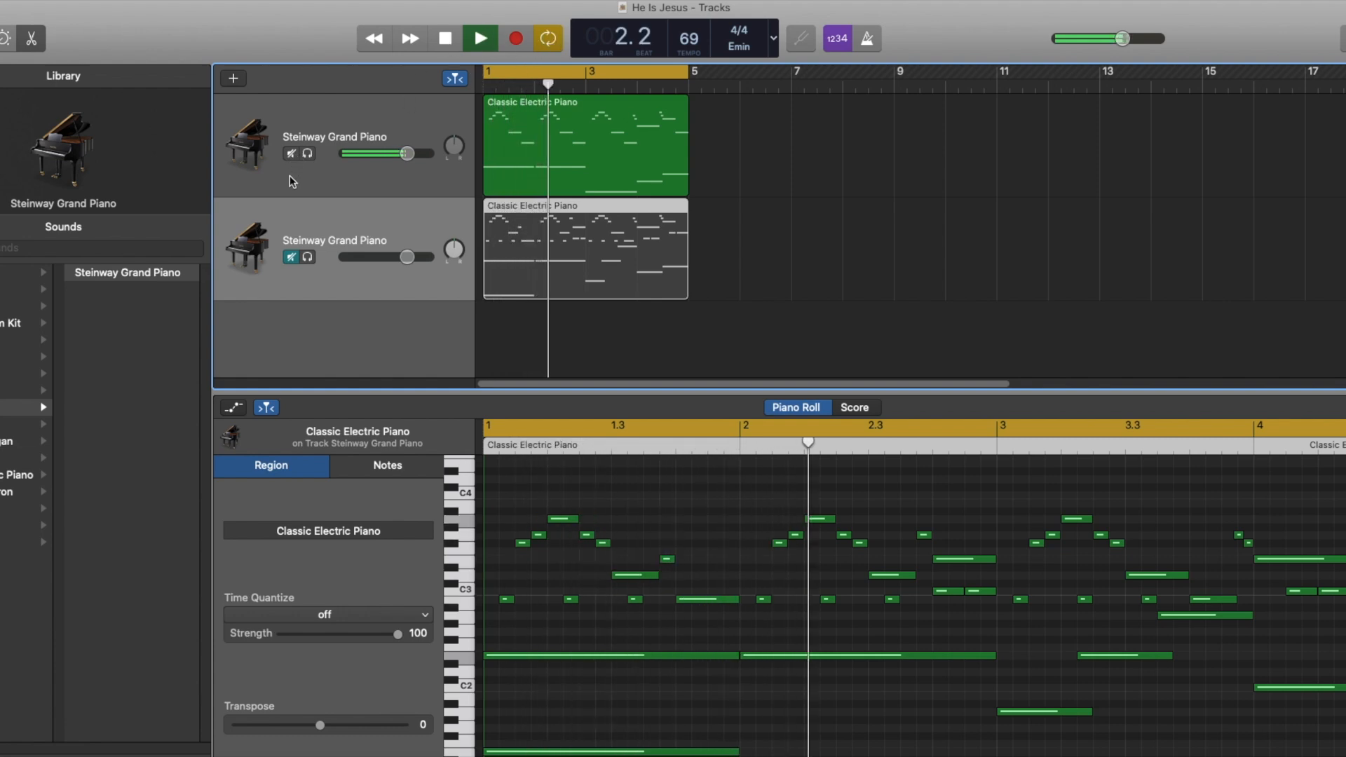
During playback, unmute the second piano track and mute the first to compare the two parts, and stop playback
{"action": "key", "text": "m"}
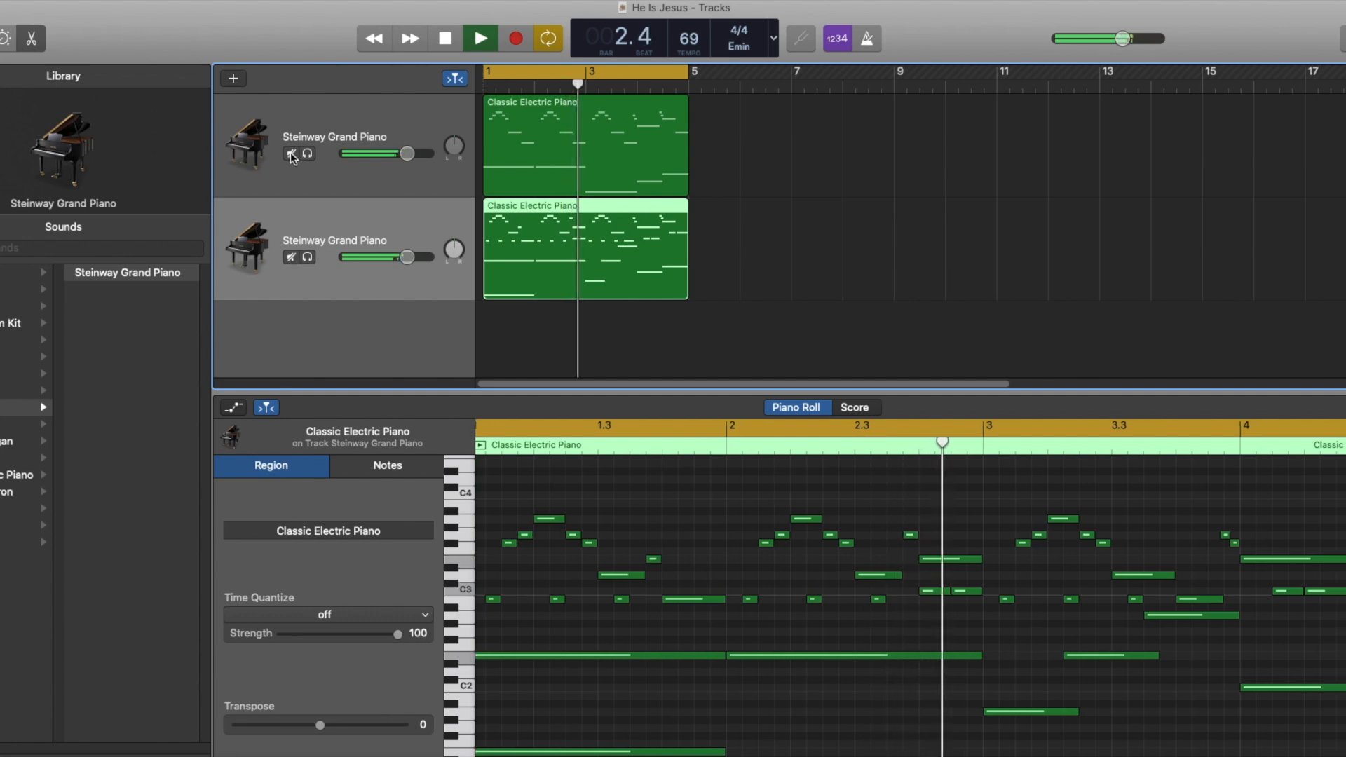
{"action": "left_click", "coordinate": [299, 152]}
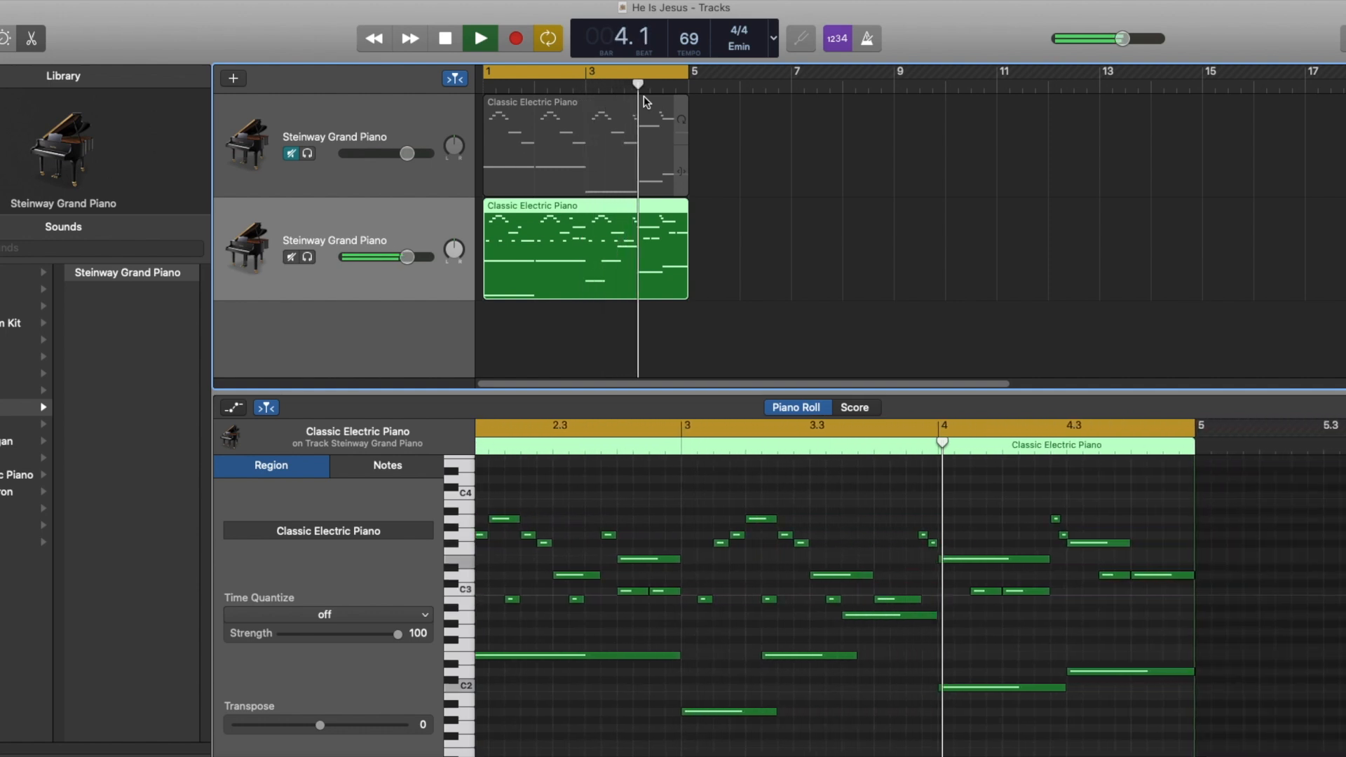
{"action": "left_click", "coordinate": [449, 39]}
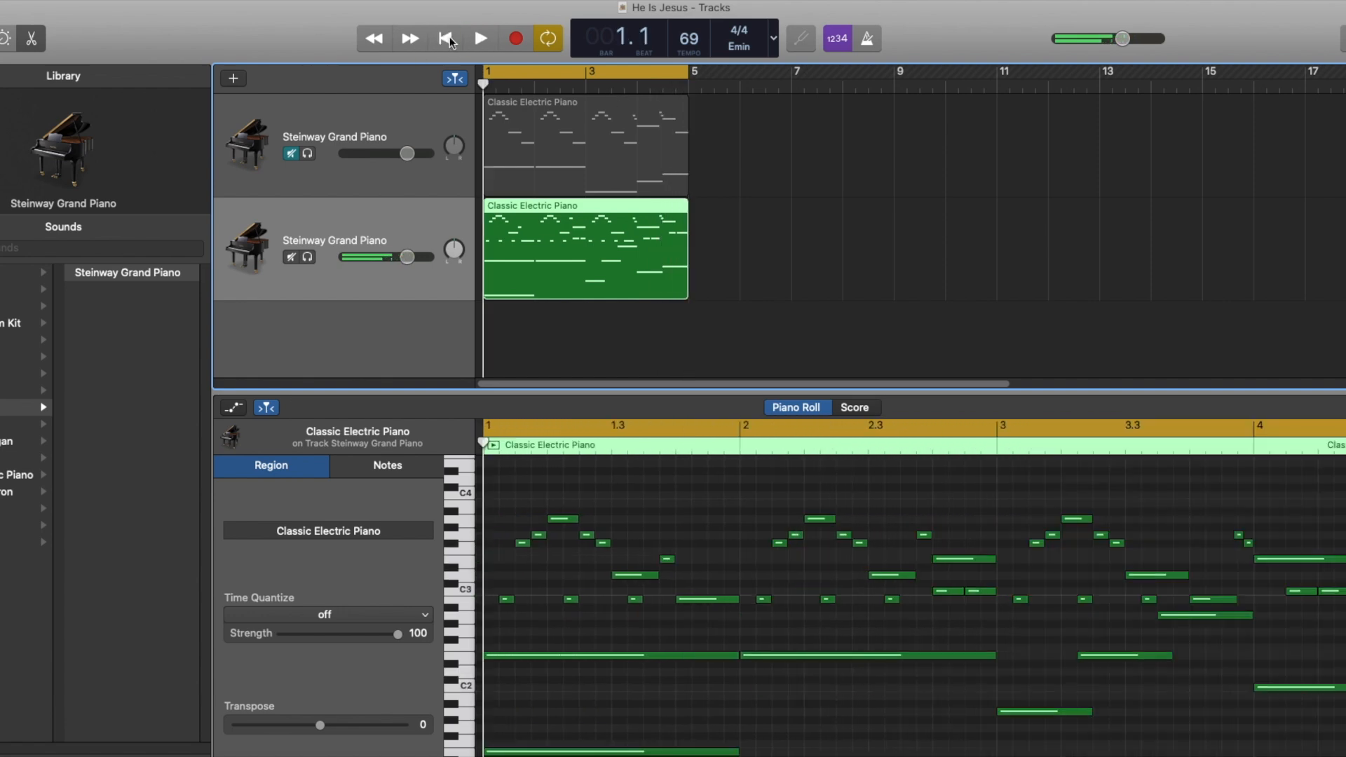